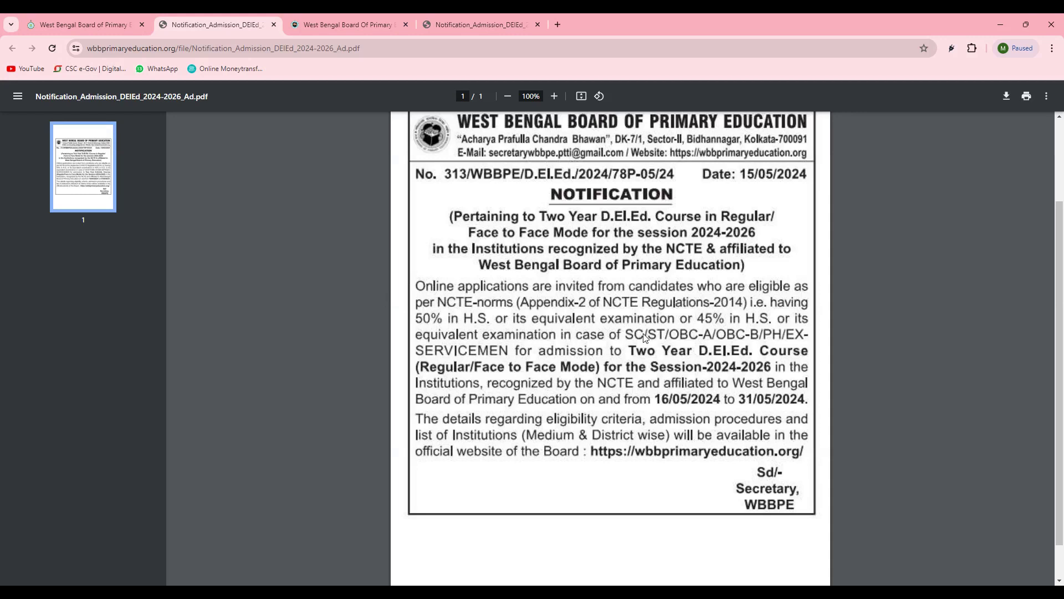
Open the online application for the Two Year D.El.Ed. Course (Regular Mode), Session 2024-2026, from the board's important links.
left_click(132, 25)
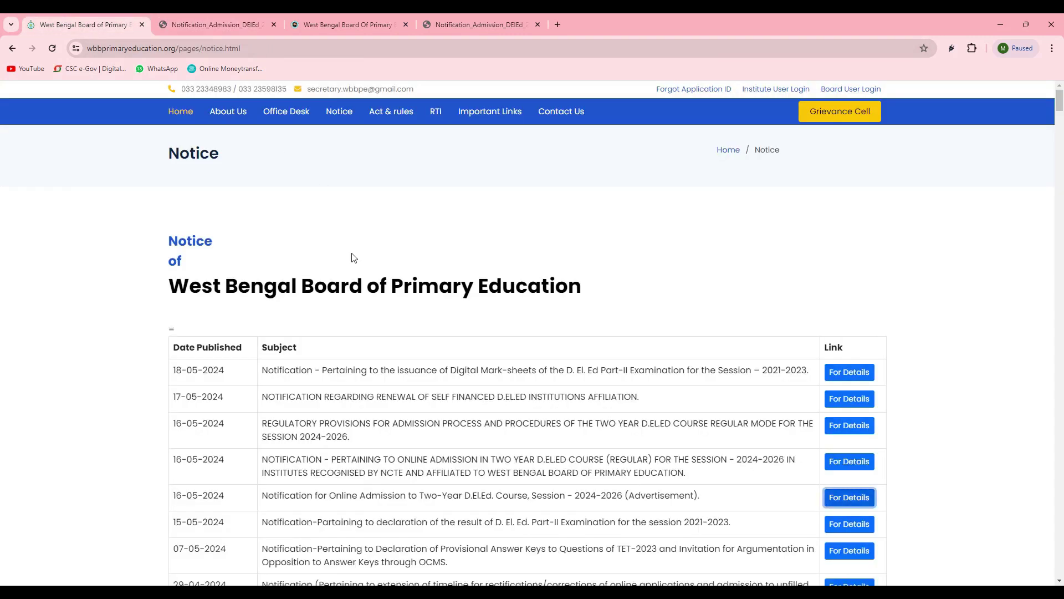
left_click(482, 112)
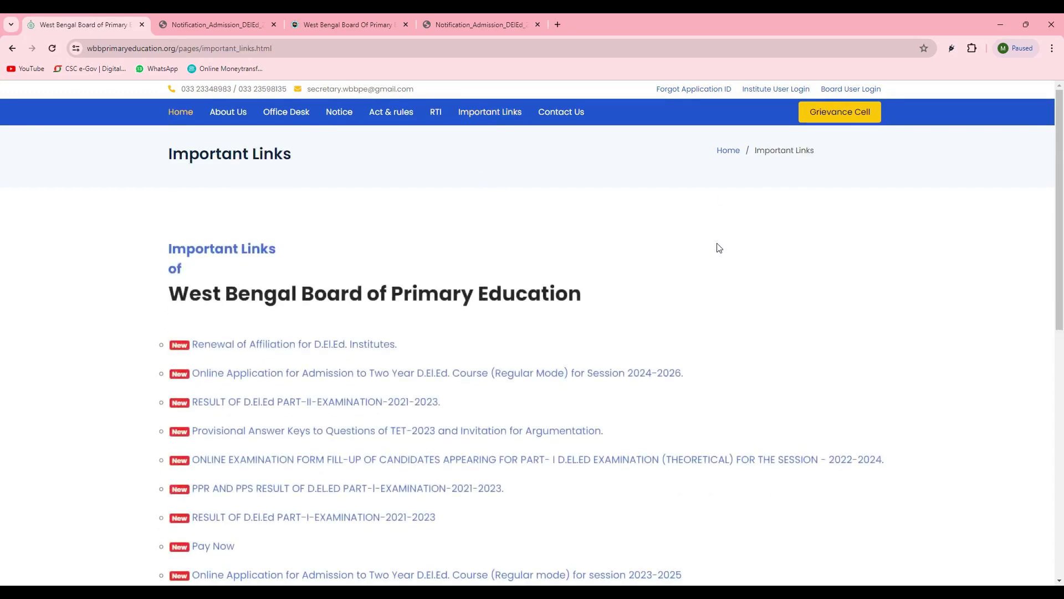
left_click(244, 372)
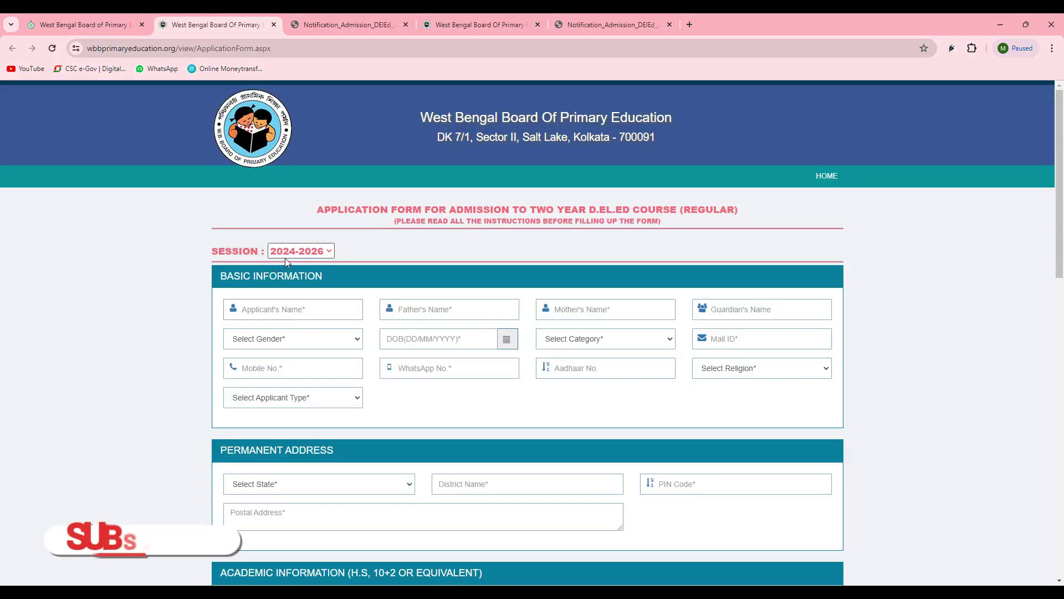
Check the entry hints for the applicant's, father's and mother's names, and visit the guardian's name field.
mouse_move(287, 309)
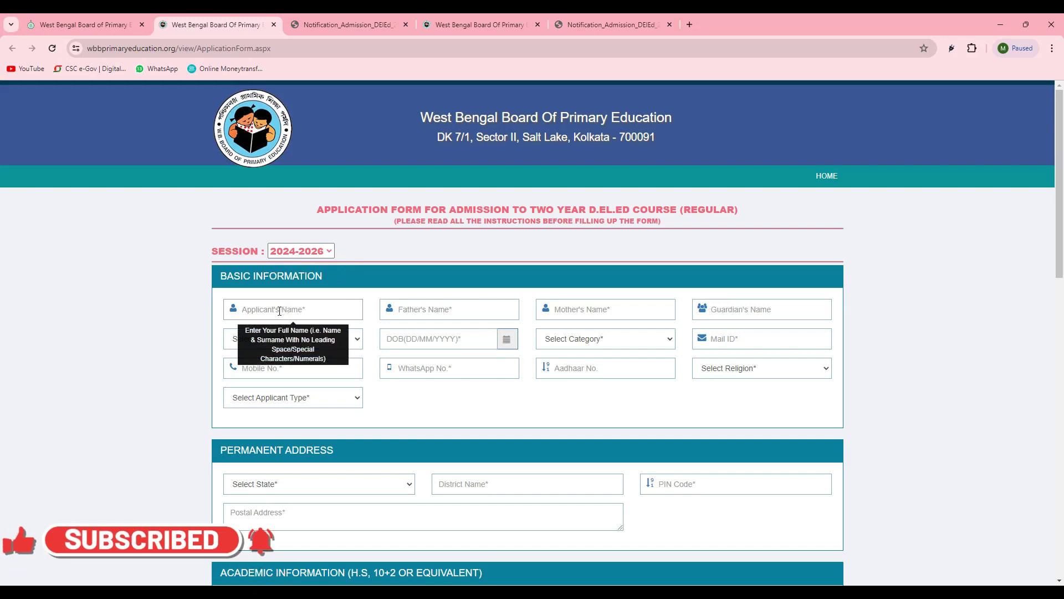
left_click(278, 311)
mouse_move(408, 302)
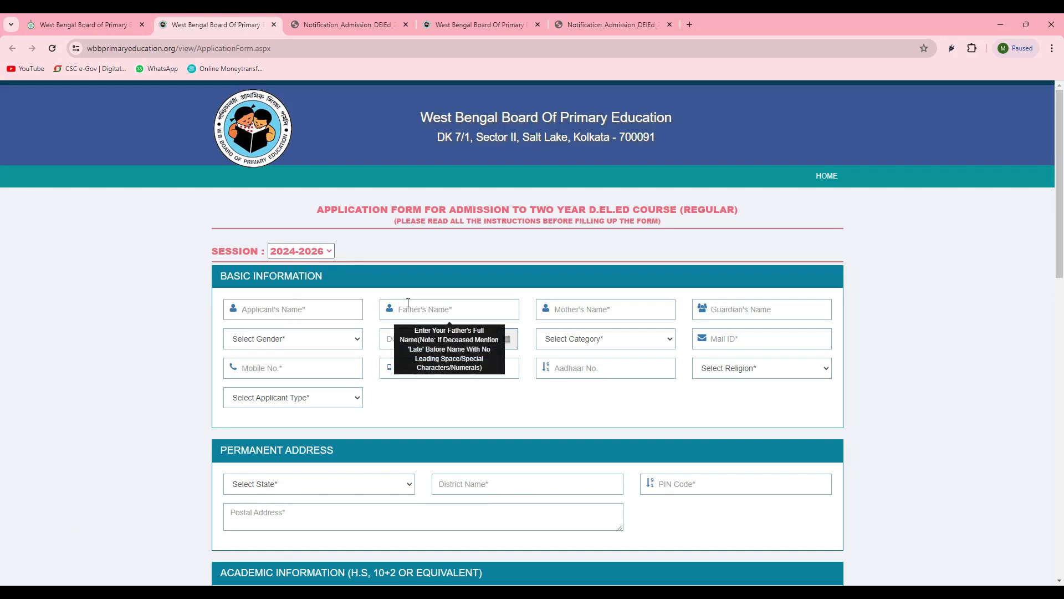
mouse_move(593, 307)
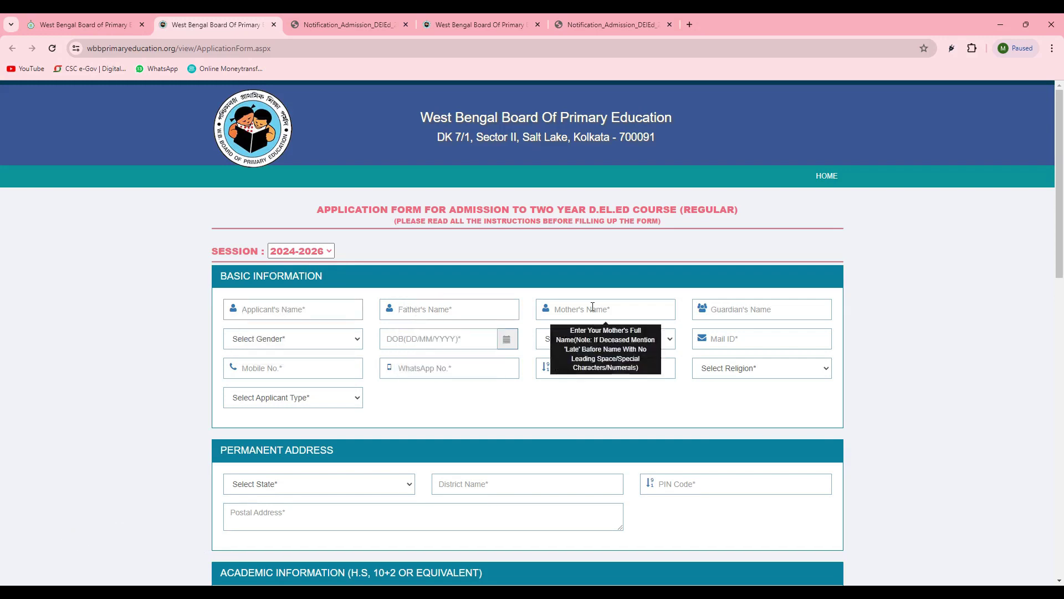
left_click(736, 309)
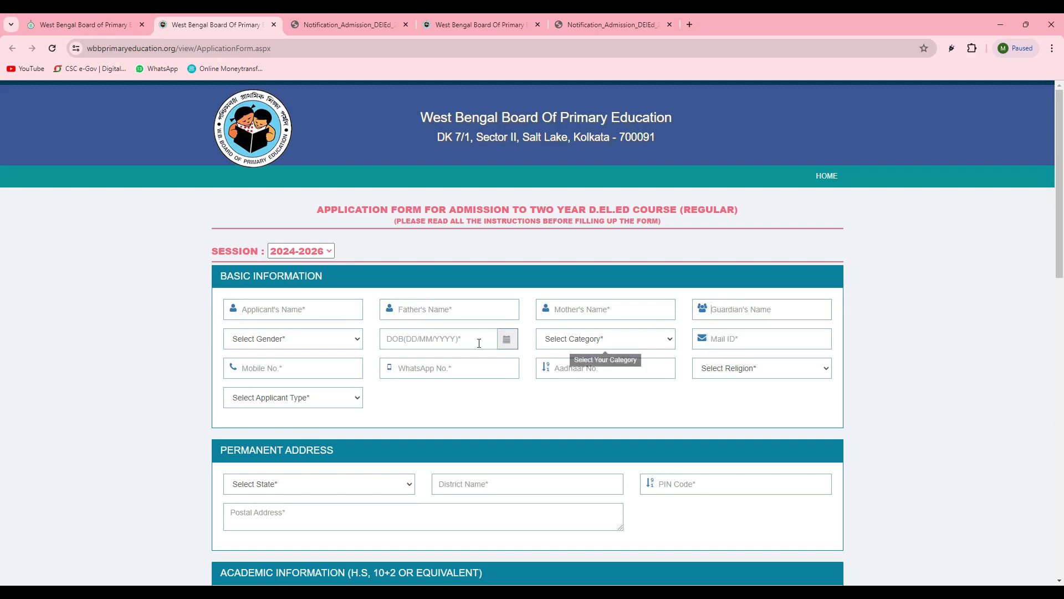
Set the applicant's gender to Female and the category to SC in the basic information.
left_click(254, 343)
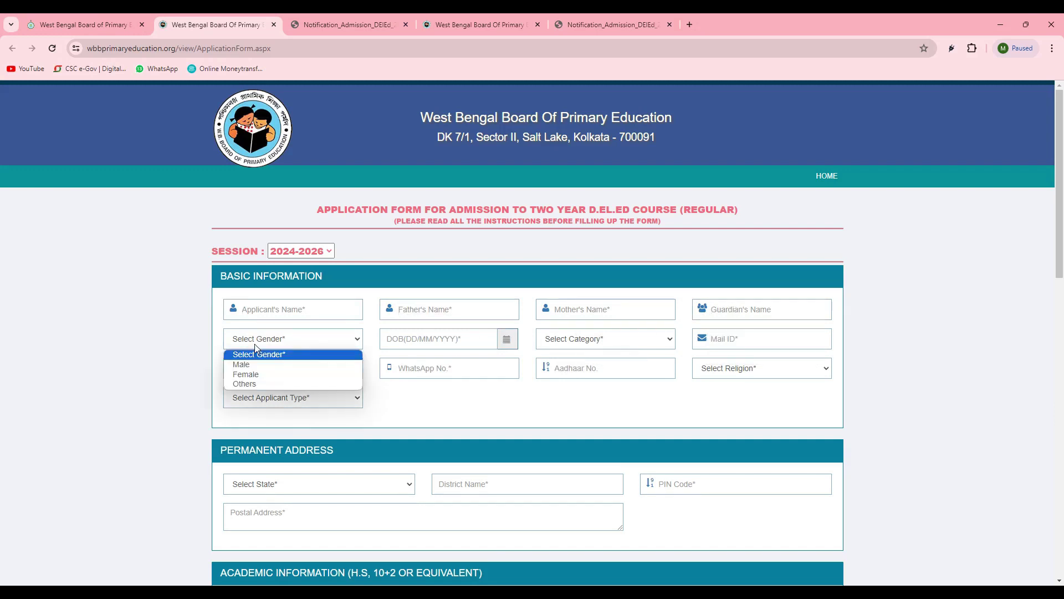
left_click(251, 376)
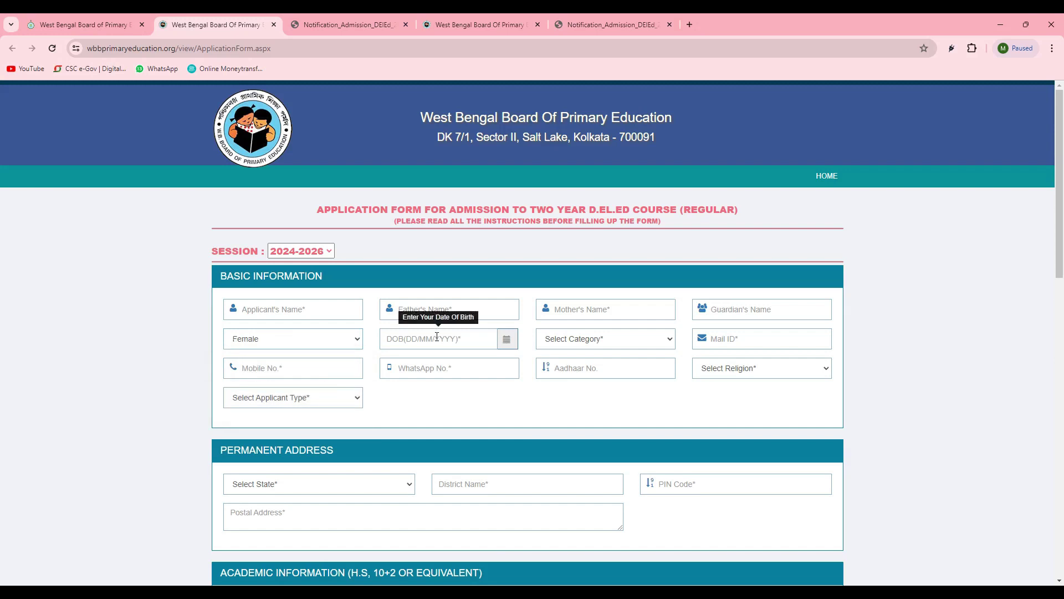
left_click(507, 340)
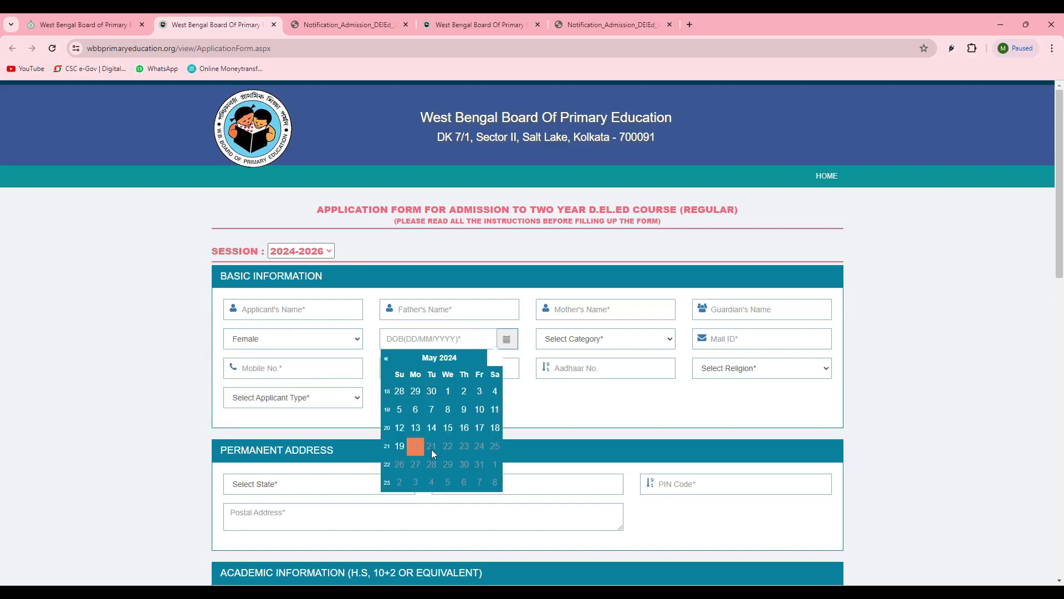
left_click(594, 414)
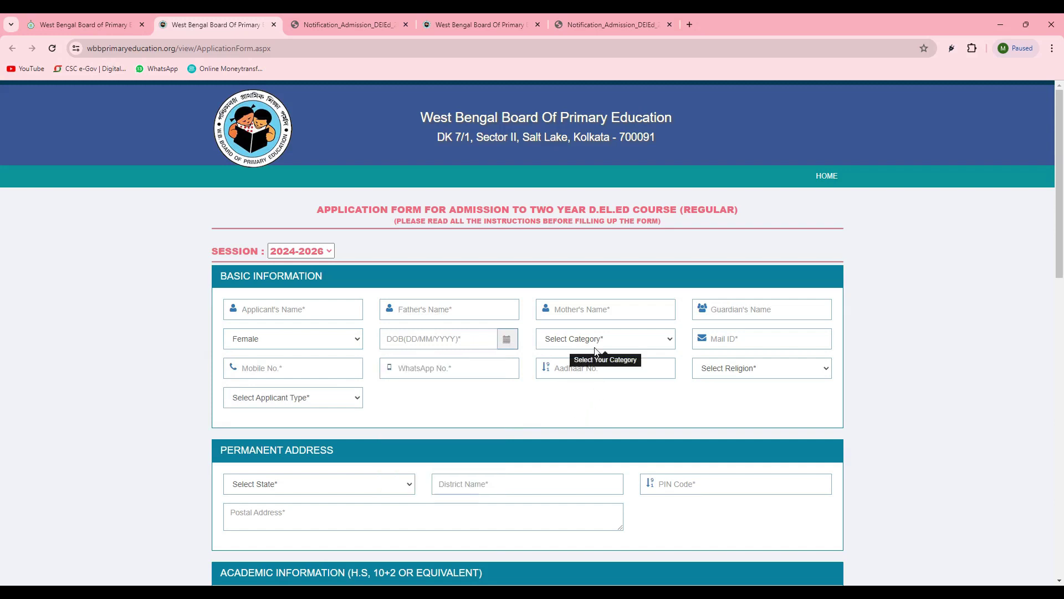
left_click(596, 347)
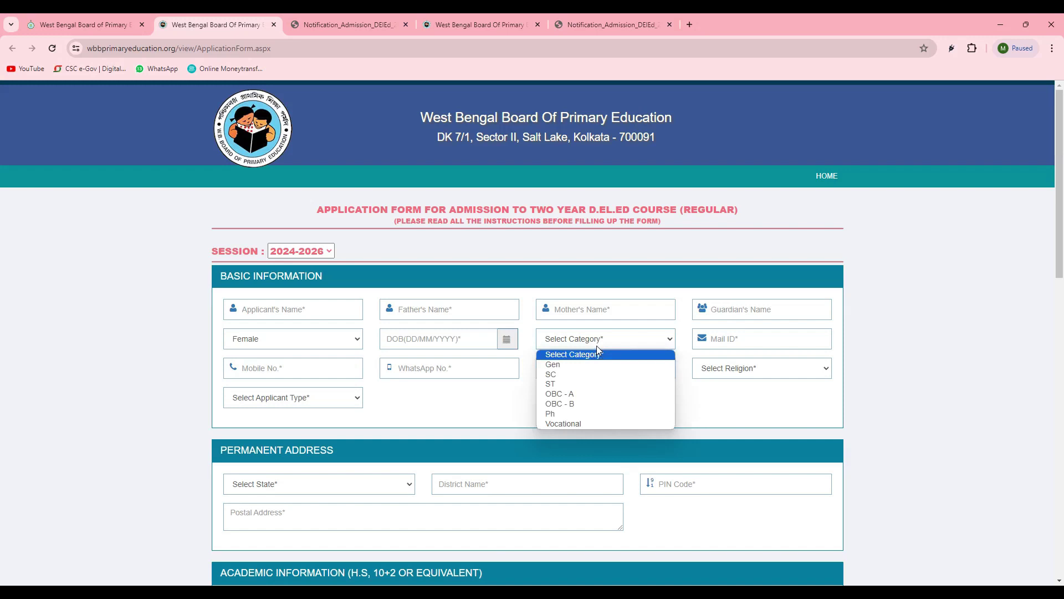
left_click(557, 377)
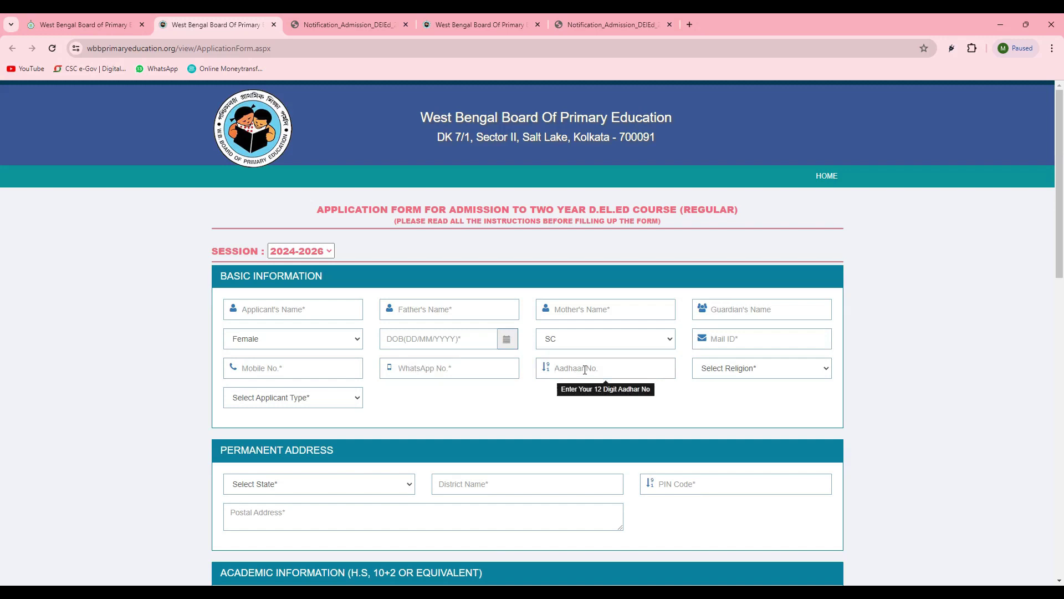
Set the applicant's religion to Hinduism and the applicant type to None.
left_click(724, 377)
left_click(720, 393)
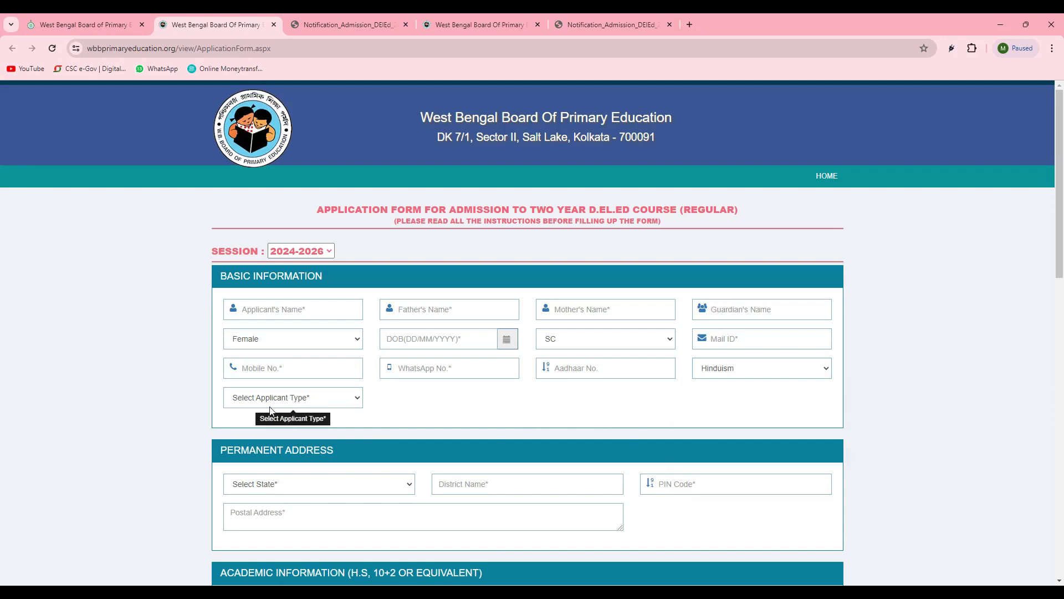
left_click(295, 404)
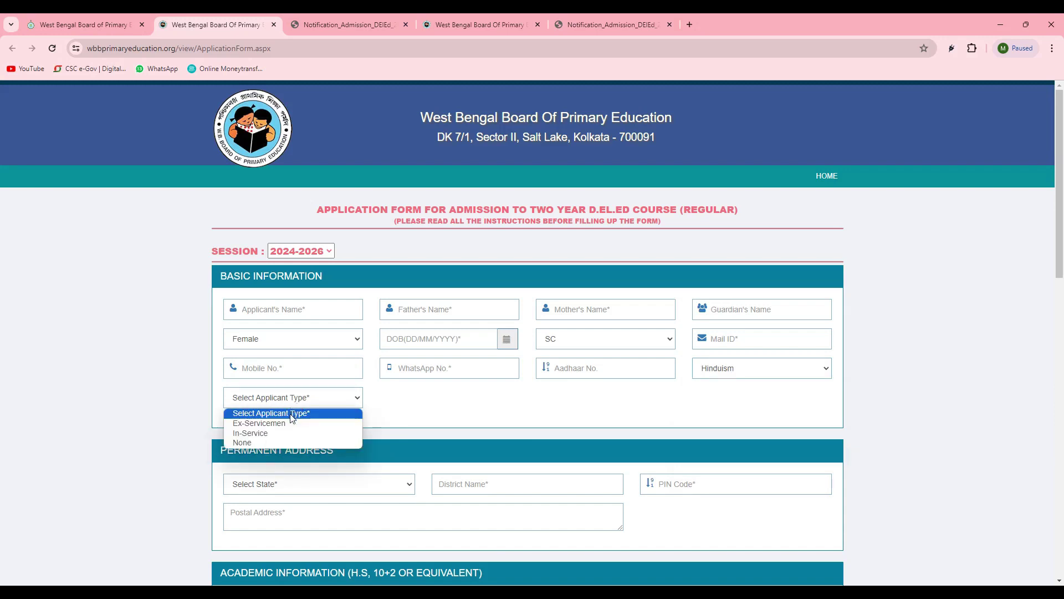
left_click(251, 443)
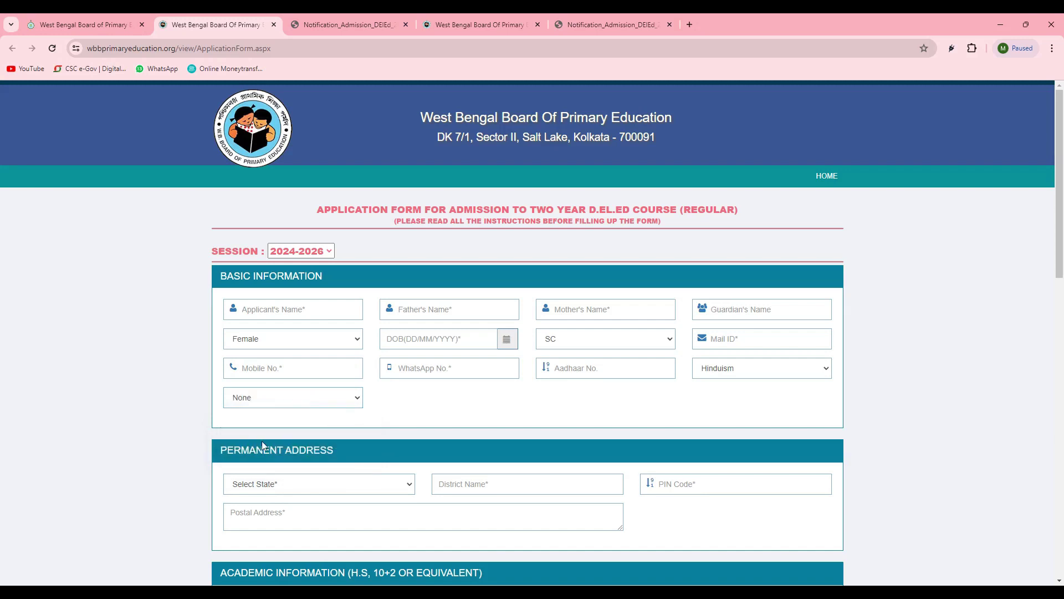
Choose West Bengal as the state in the permanent address section.
scroll(275, 442, "down", 1)
scroll(274, 442, "down", 1)
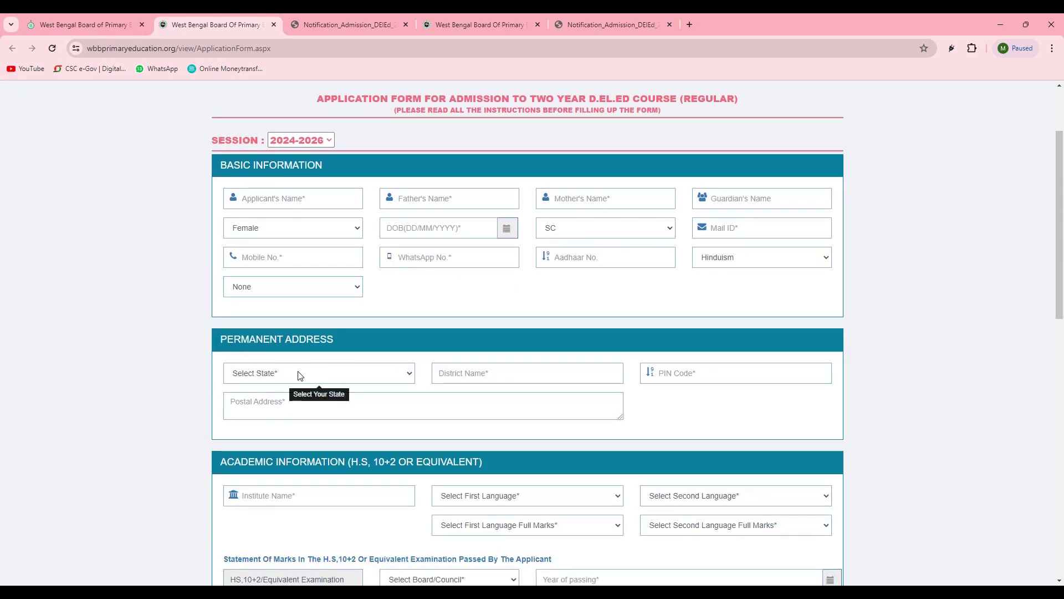
left_click(279, 377)
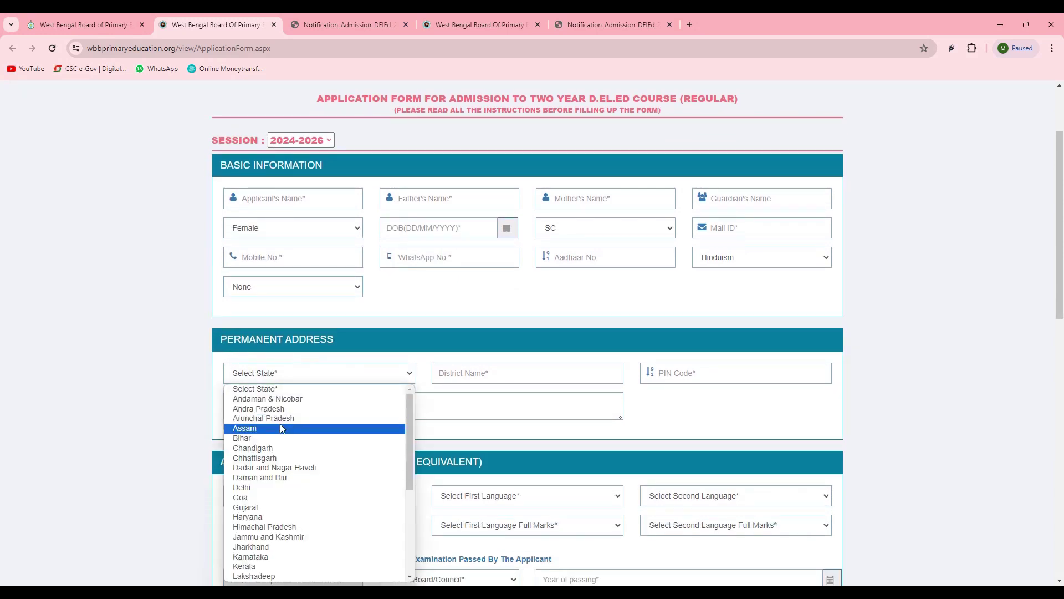
scroll(276, 449, "down", 5)
left_click(275, 575)
left_click(477, 375)
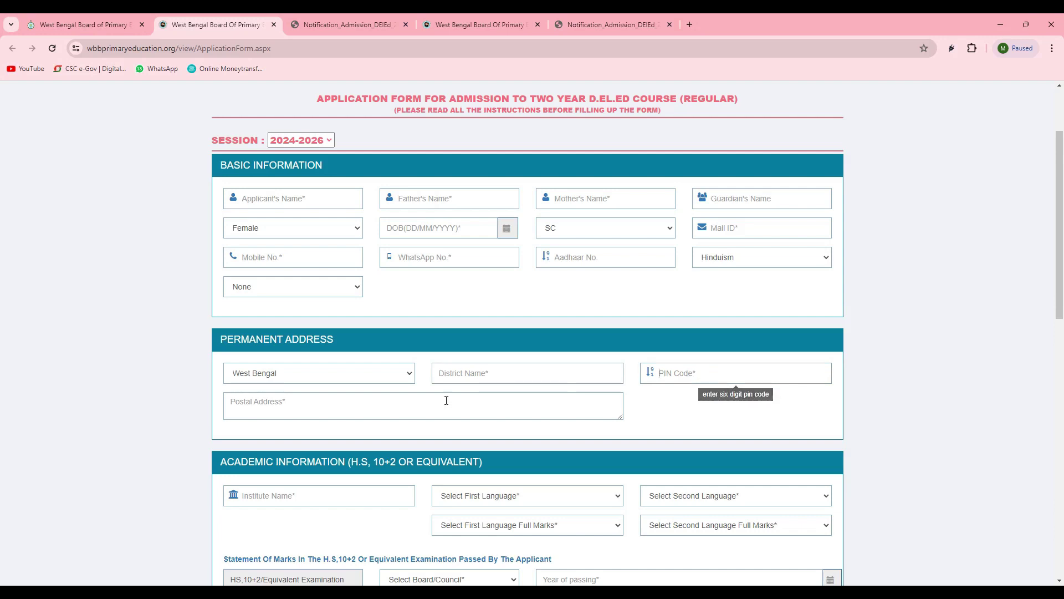
left_click(322, 409)
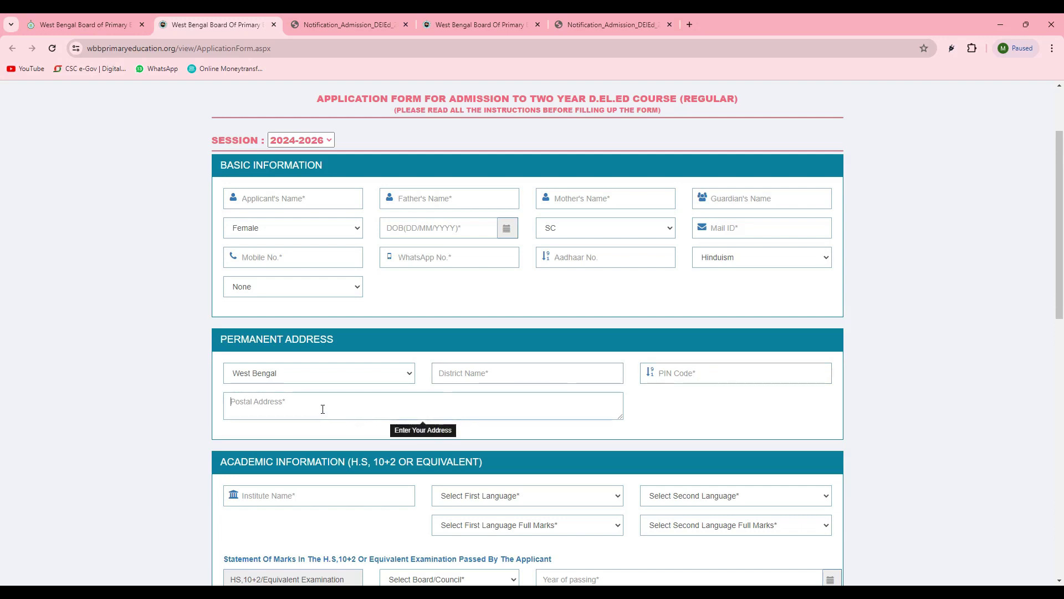
Set the first language to Bengali and the second language to English in the academic information.
scroll(329, 405, "down", 3)
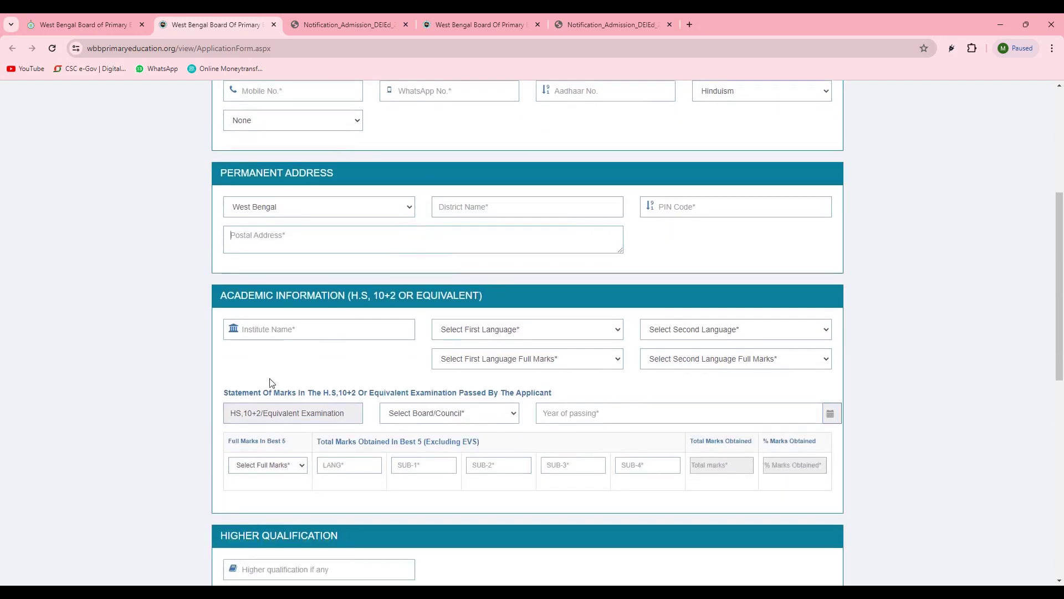
left_click(274, 333)
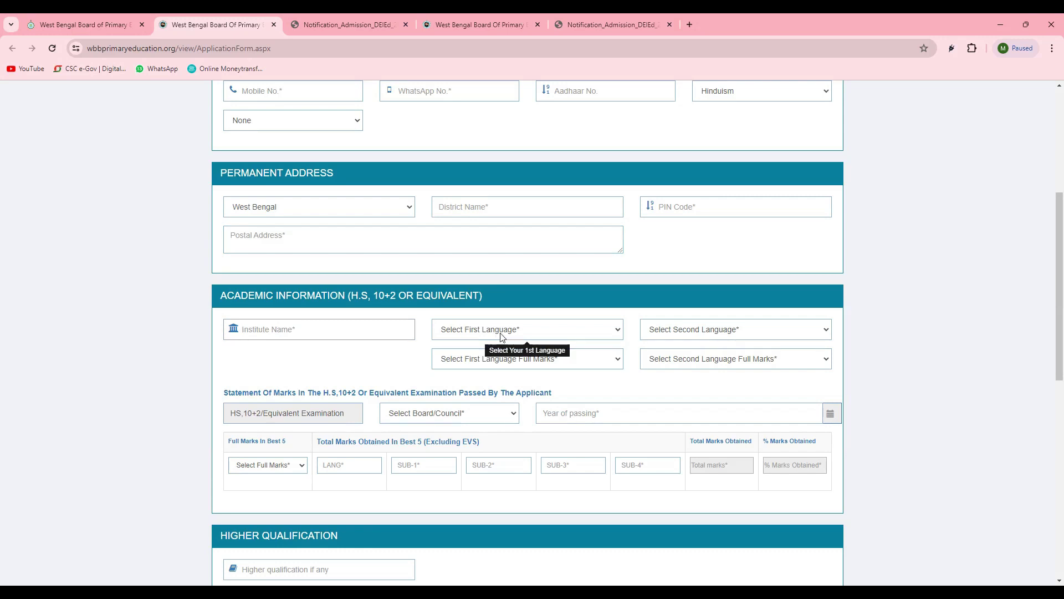
left_click(535, 334)
left_click(458, 360)
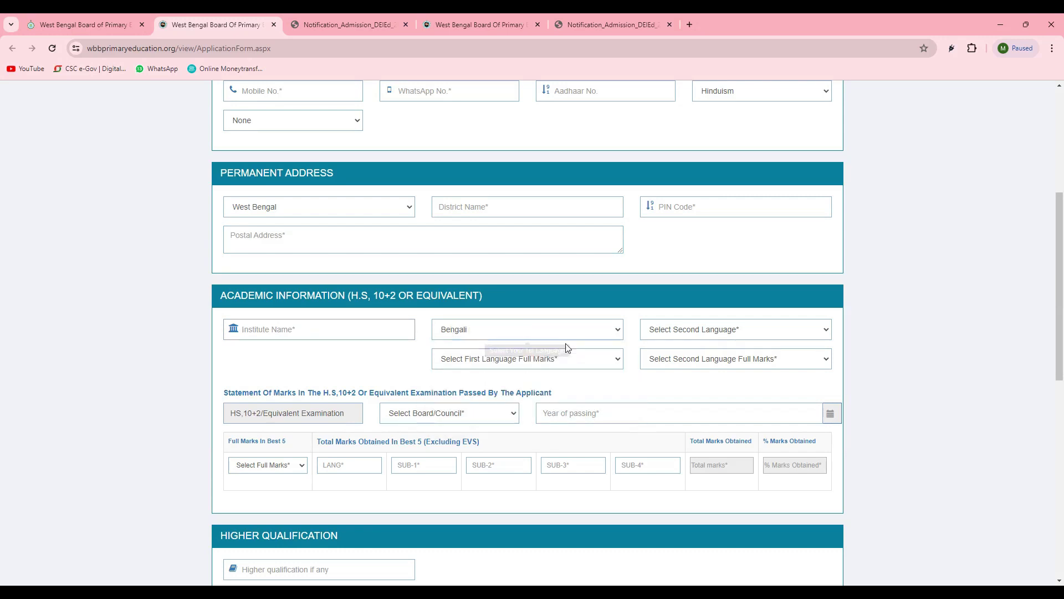
left_click(721, 339)
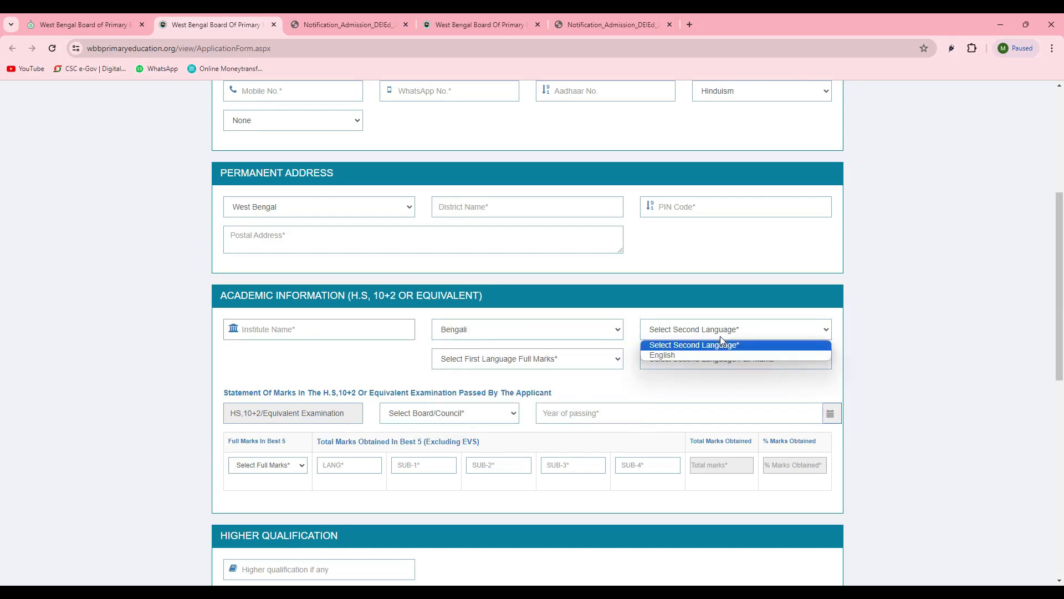
left_click(654, 356)
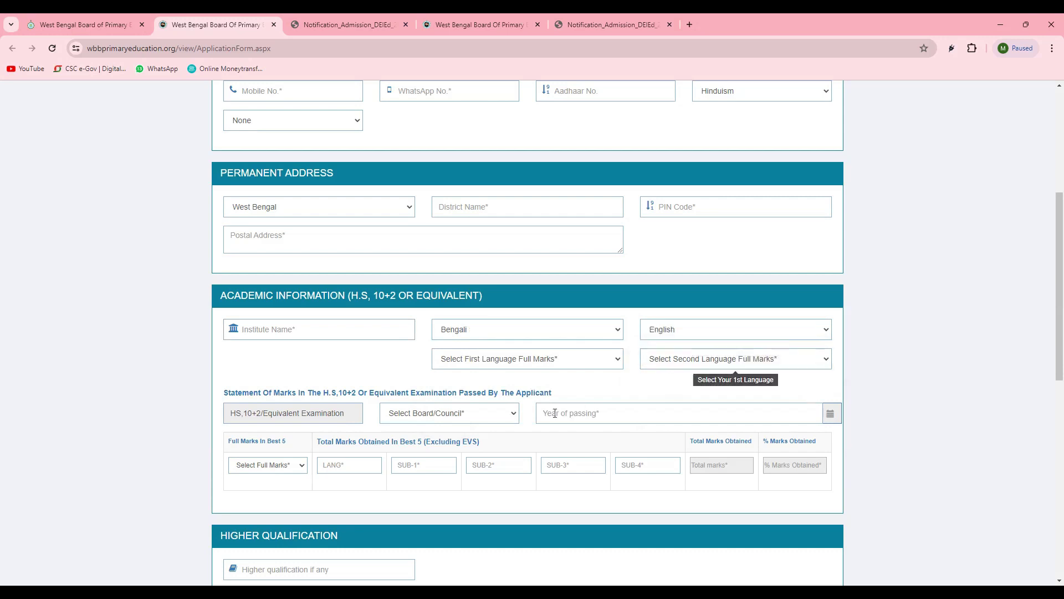
Set the full marks to 100 for both the first and the second language.
left_click(478, 360)
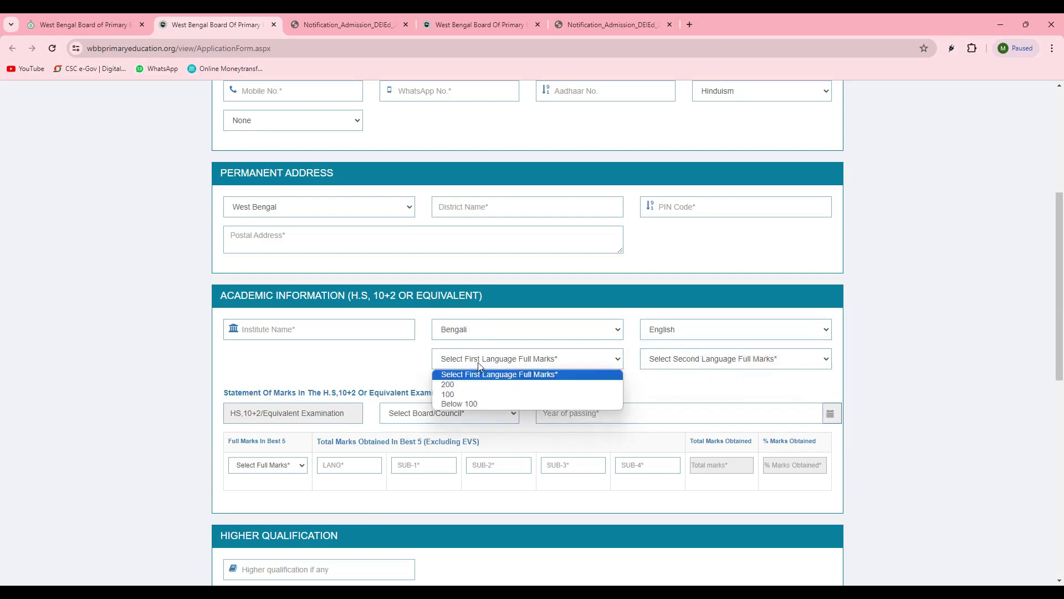
left_click(455, 394)
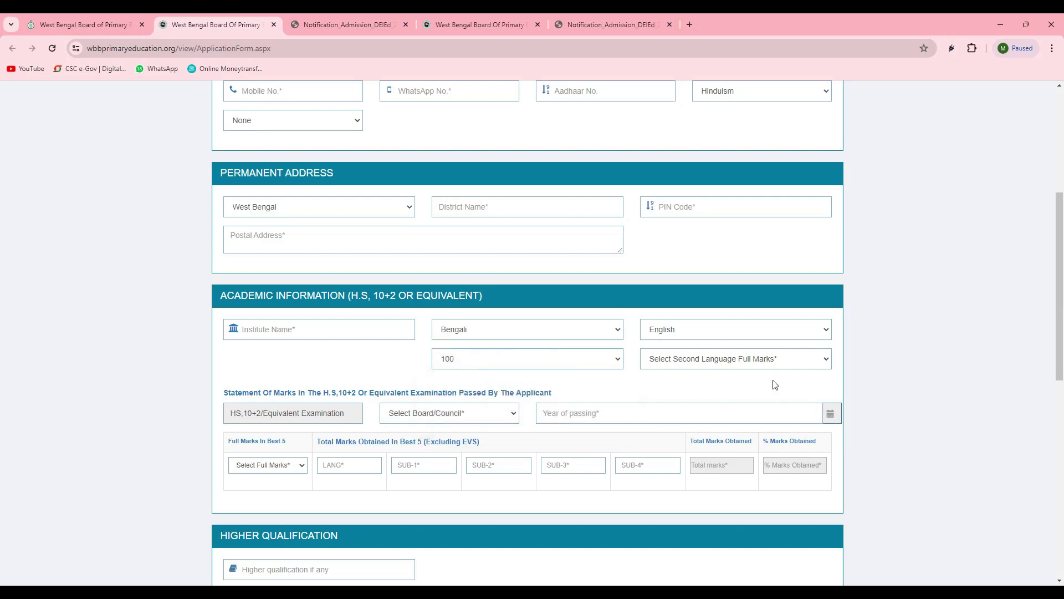
left_click(694, 364)
left_click(657, 391)
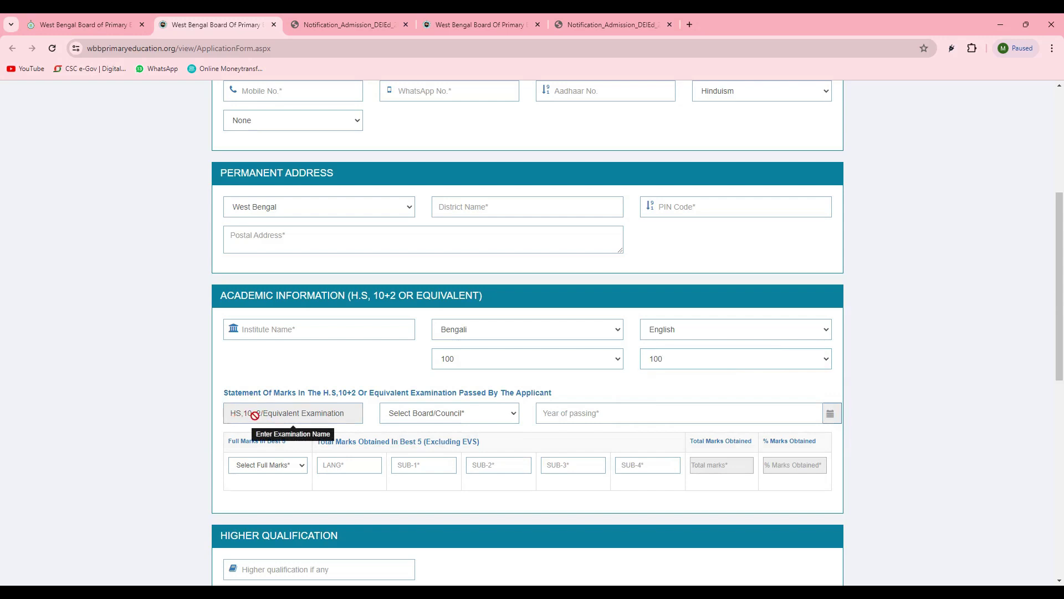
Set the examination board to West Bengal Council of Higher Secondary Education and the year of passing to 2024.
left_click(444, 417)
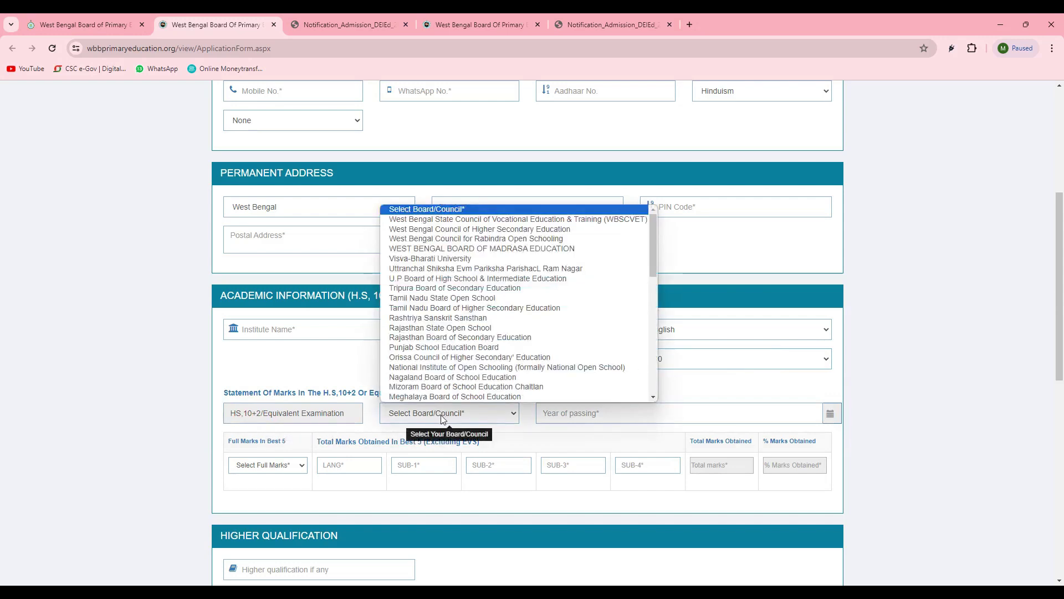
left_click(439, 230)
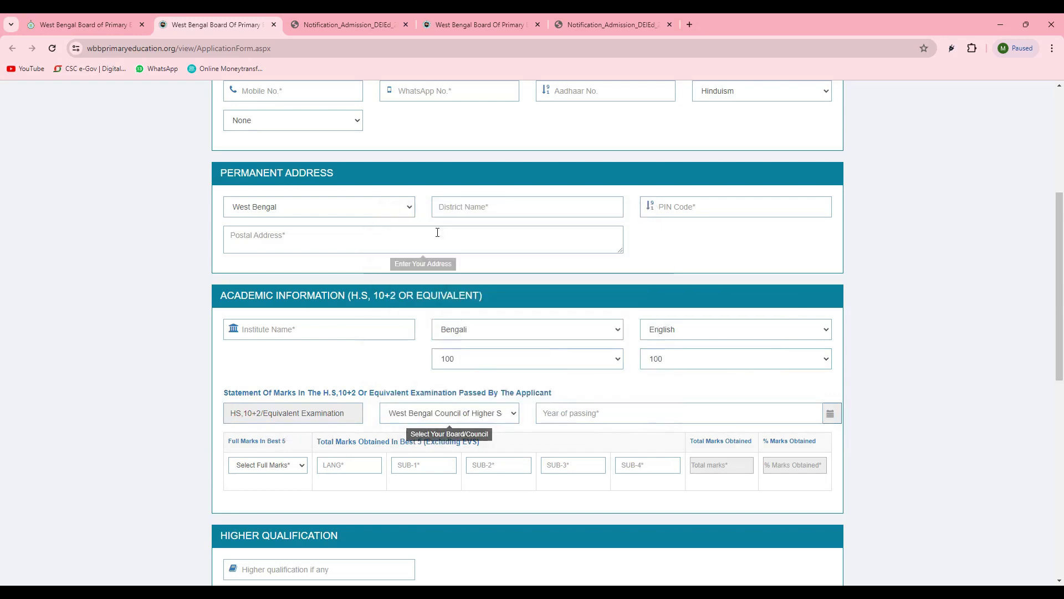
left_click(558, 418)
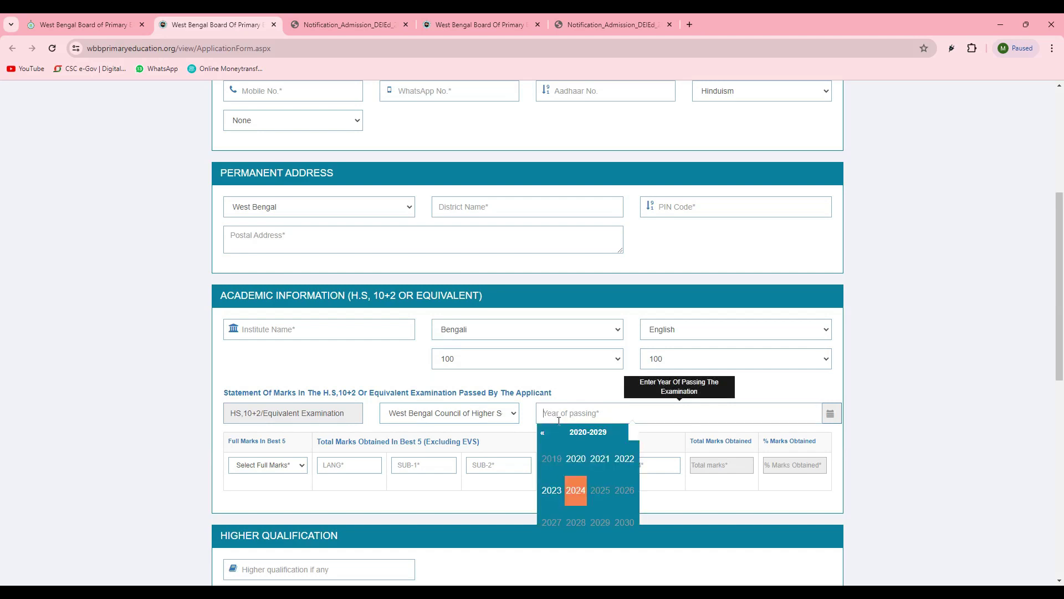
left_click(576, 490)
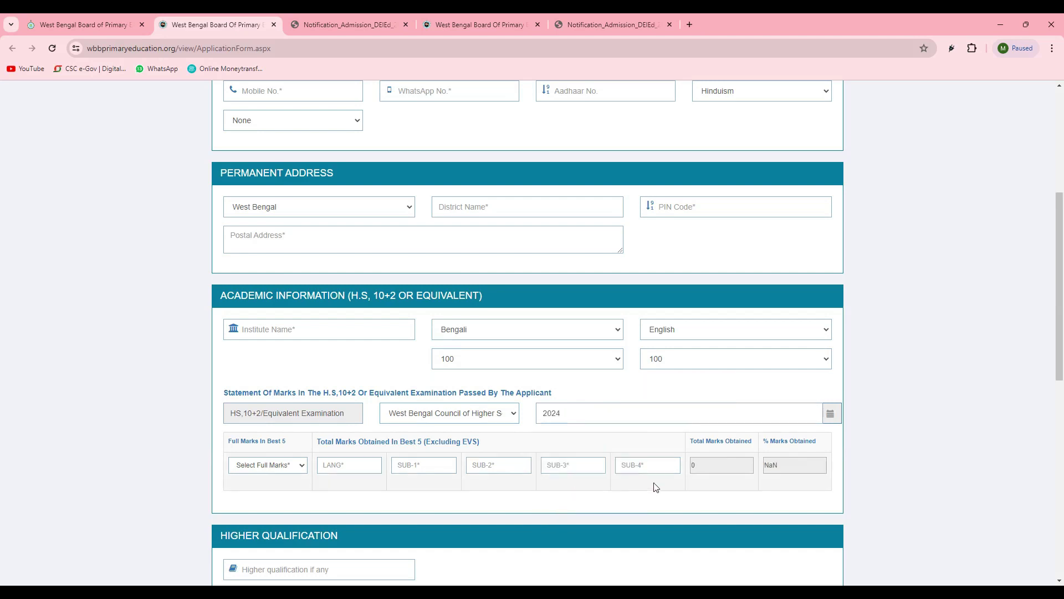
Set the full marks in the best five subjects to 500 in the statement of marks.
left_click(276, 464)
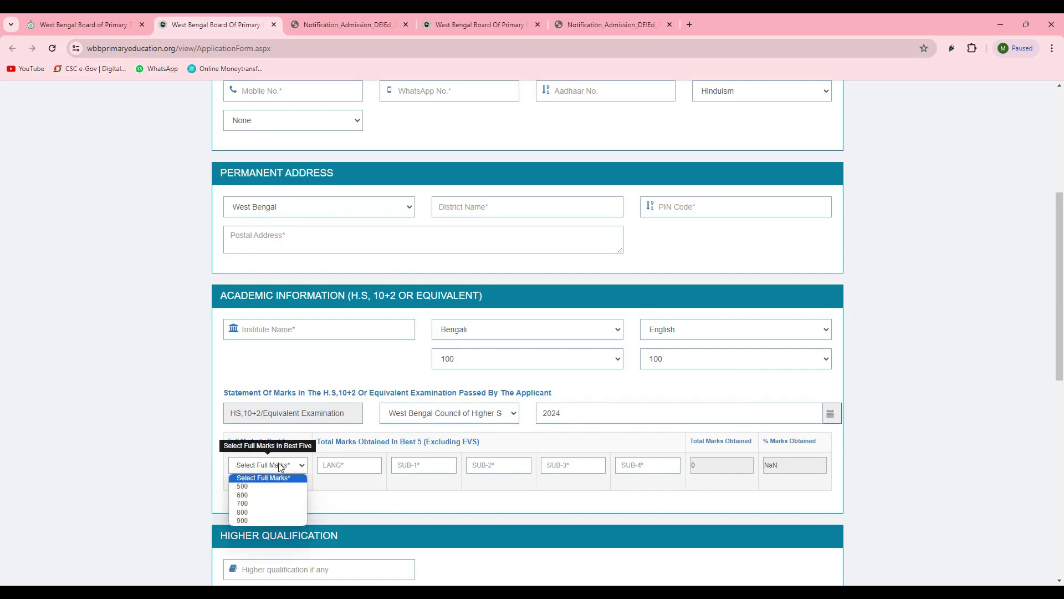
left_click(254, 488)
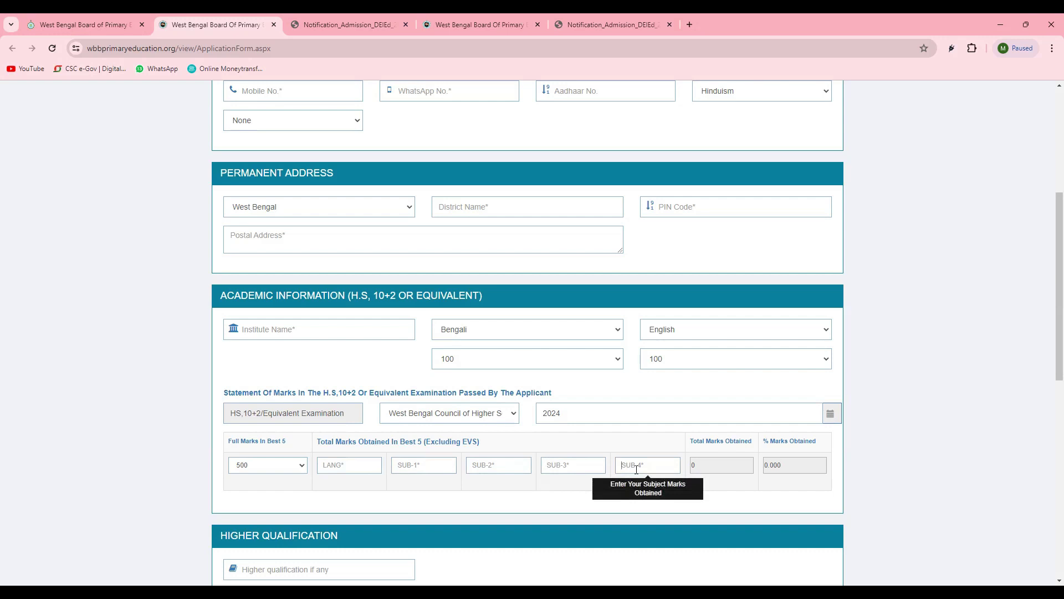
double_click(707, 467)
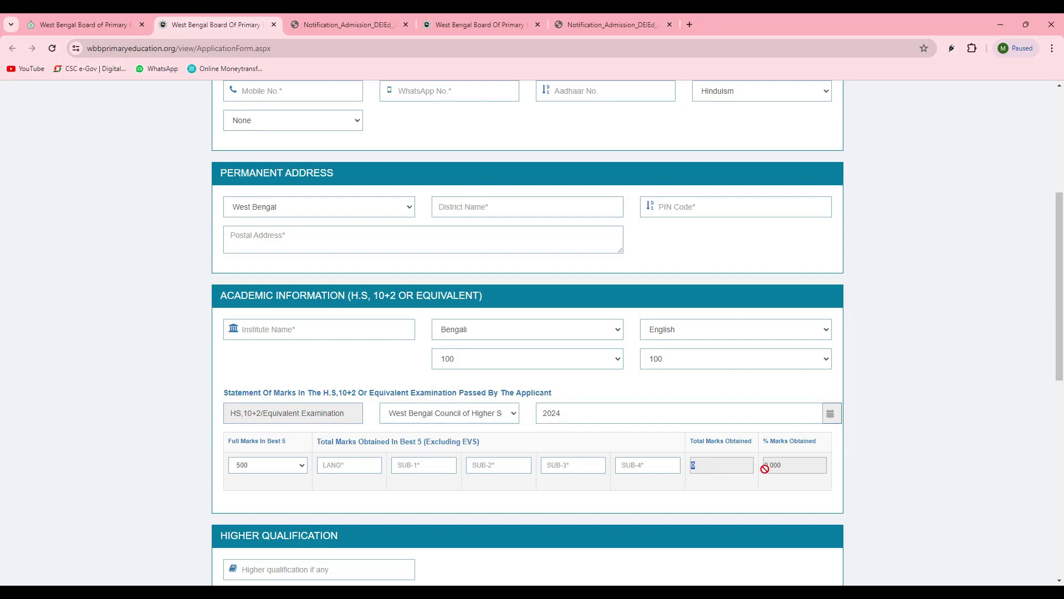
Set the college district to Uttar Dinajpur and the college type to Private/Self Finance for the institute application.
scroll(765, 468, "down", 6)
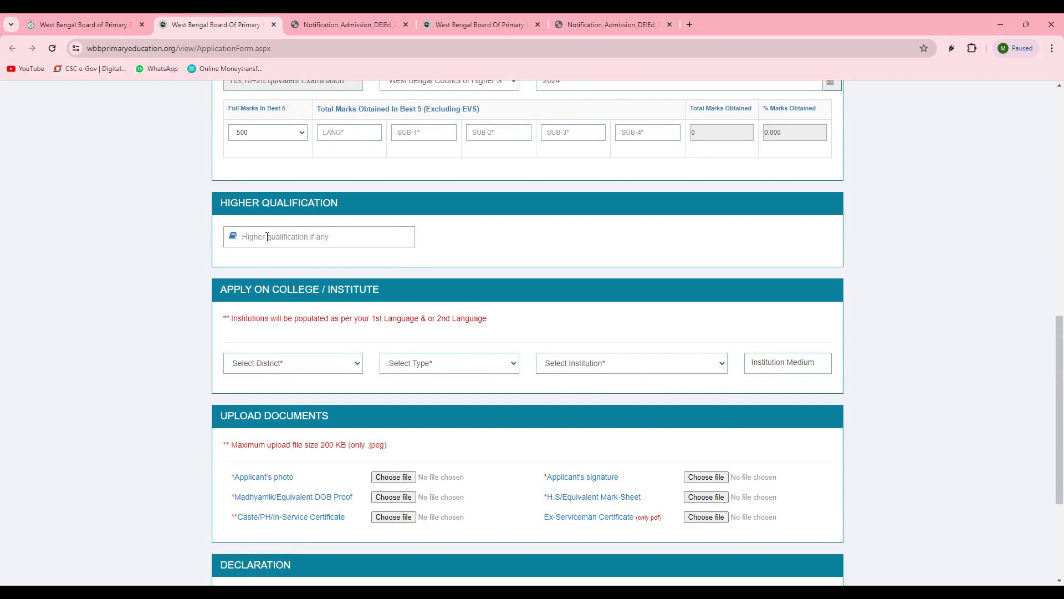
left_click(267, 238)
left_click(275, 367)
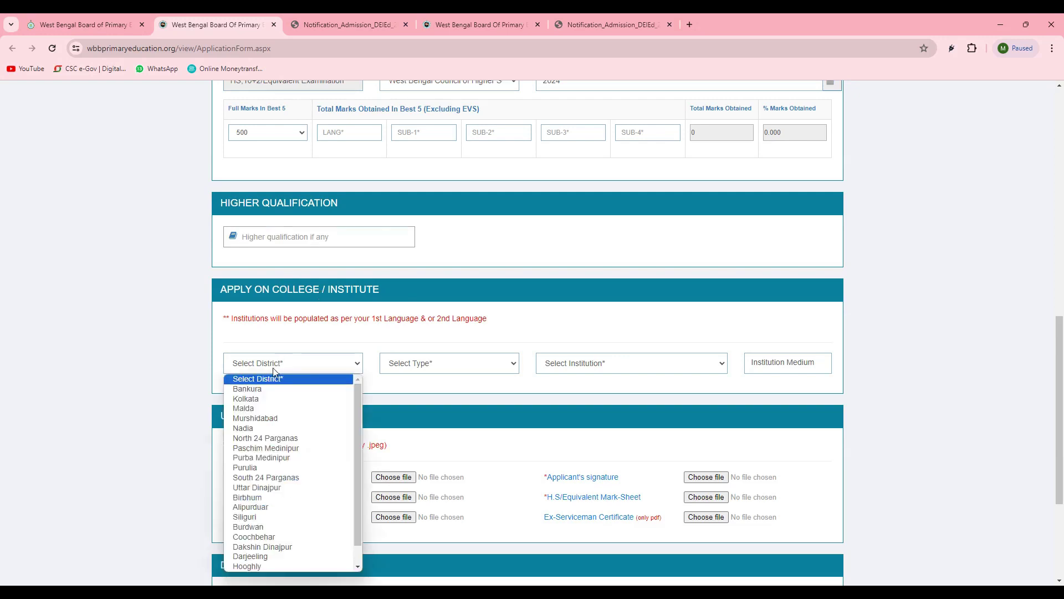
left_click(267, 488)
left_click(426, 364)
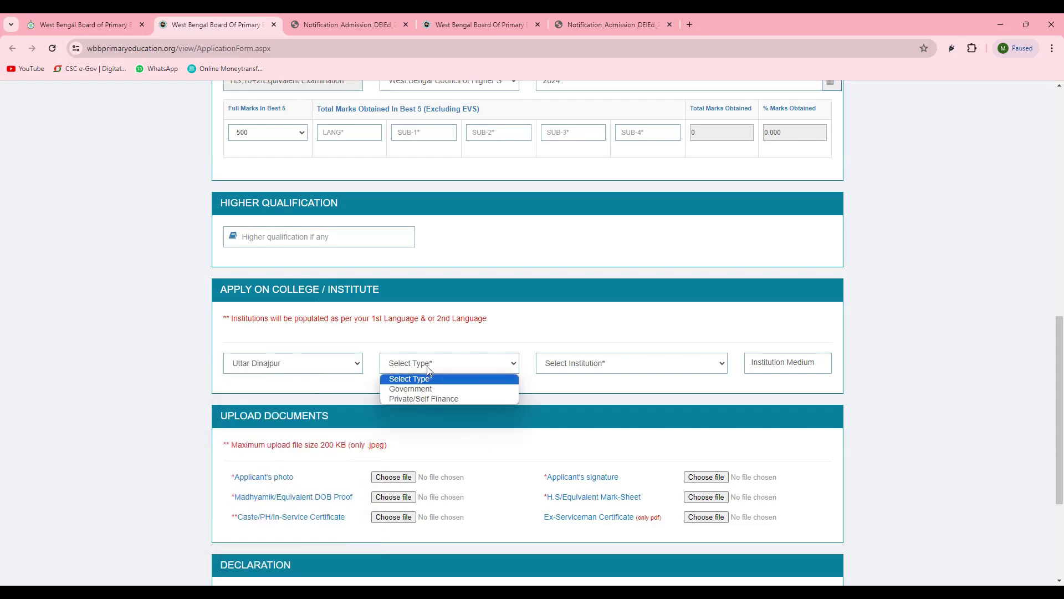
left_click(420, 399)
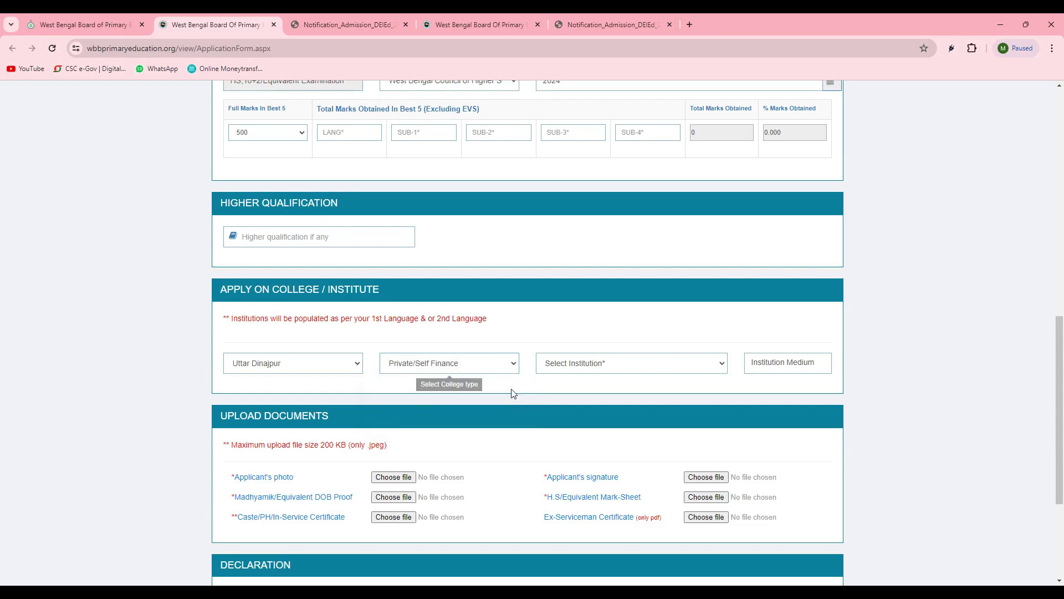
Choose Raiganj Educare Teachers Training College as the institution to apply to.
left_click(588, 371)
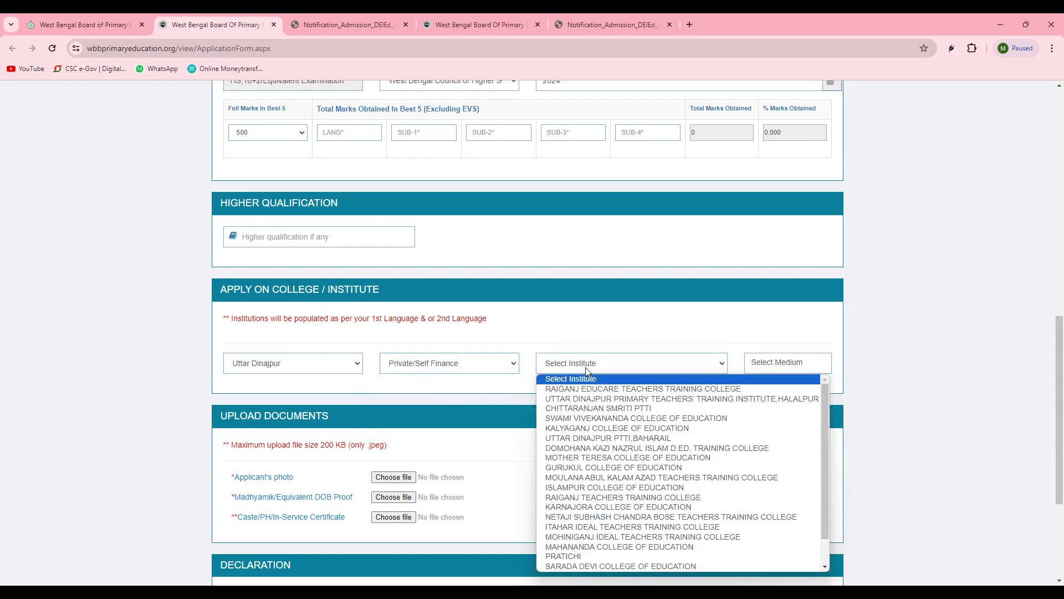
scroll(604, 402, "down", 1)
scroll(604, 402, "up", 1)
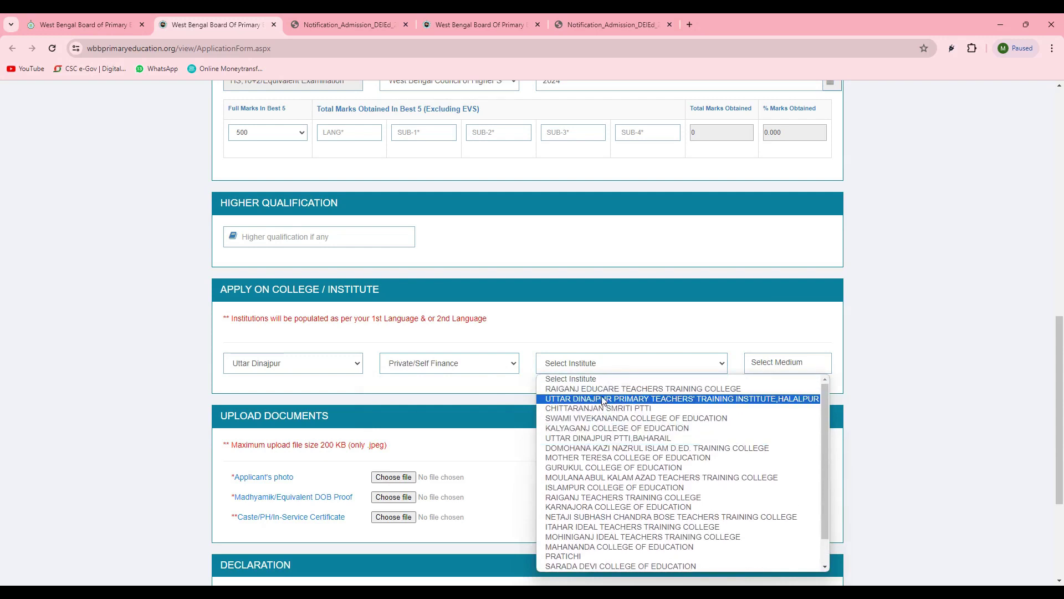
left_click(603, 389)
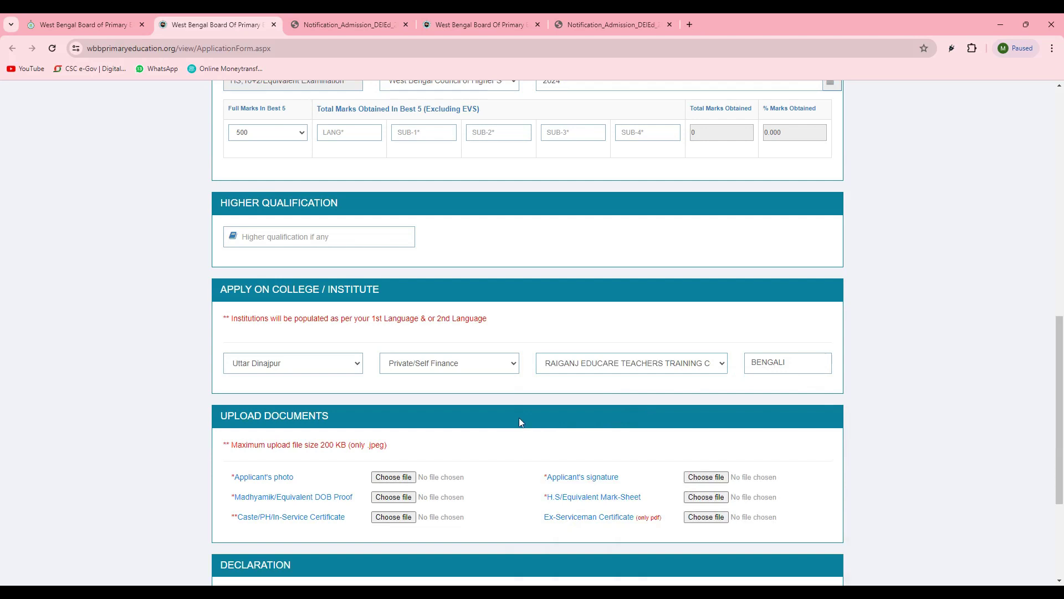
Review the document upload section, including the file size and format limit and the required applicant documents, and the declaration.
scroll(521, 416, "down", 3)
left_click_drag(221, 249, 333, 251)
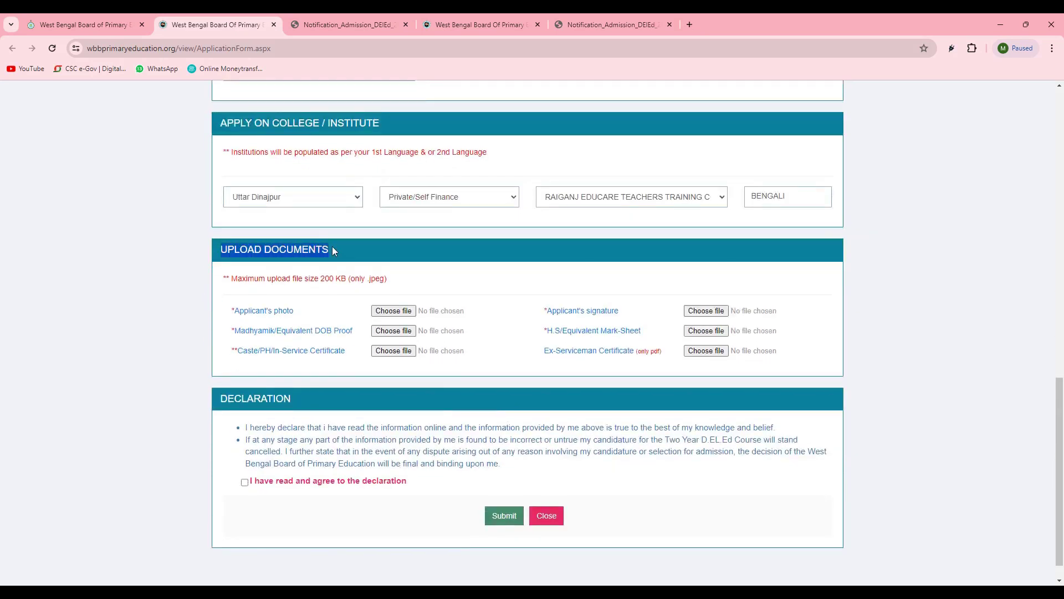
left_click(461, 287)
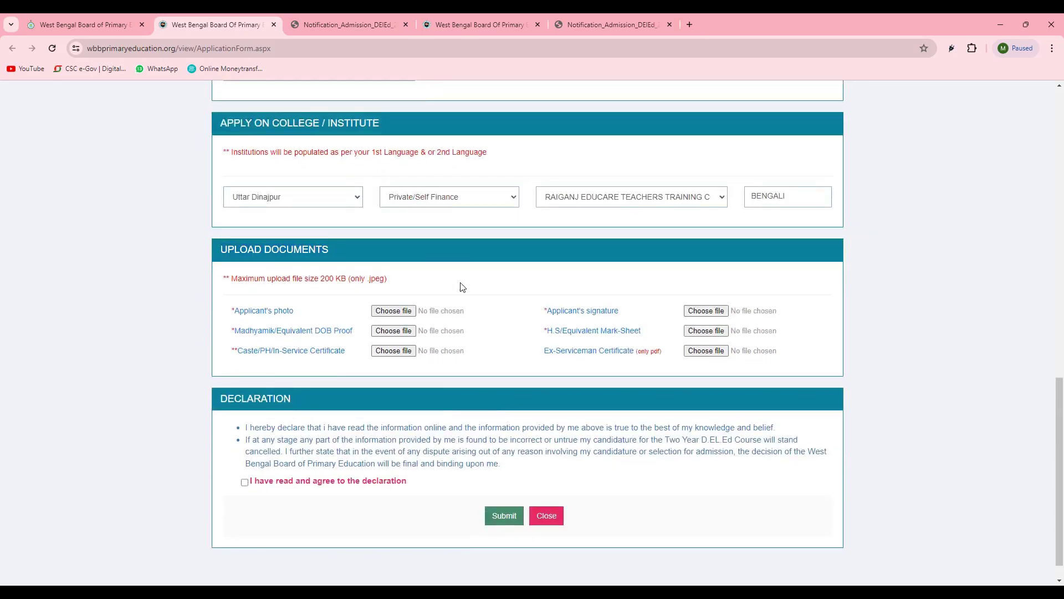
double_click(322, 279)
left_click(377, 291)
left_click_drag(232, 311, 297, 318)
left_click(353, 318)
left_click(394, 331)
left_click(481, 287)
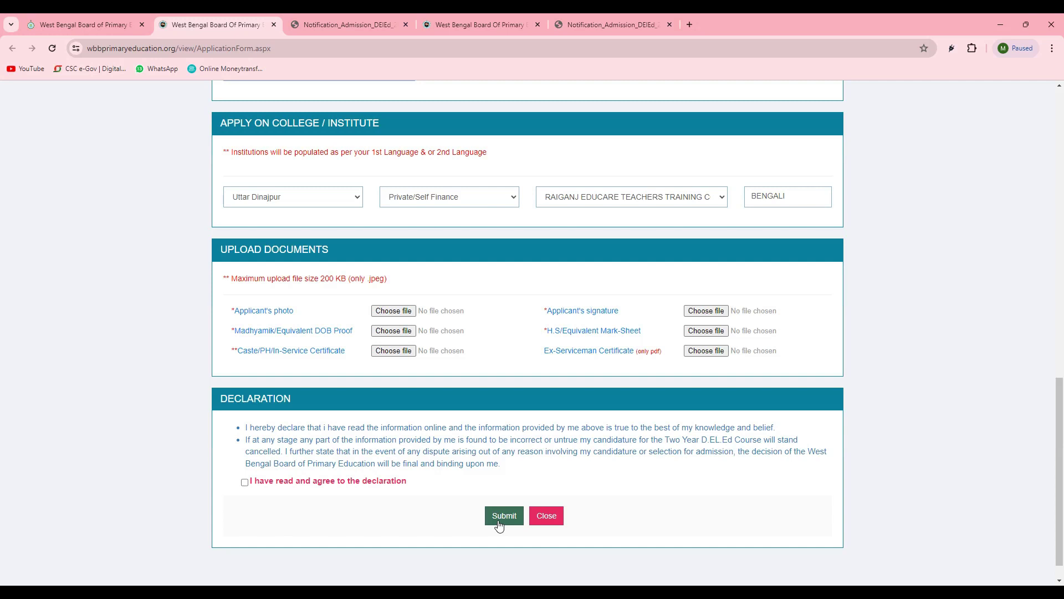
Switch to the board's Important Links page and go to the website's home page.
key("ctrl+shift+Tab")
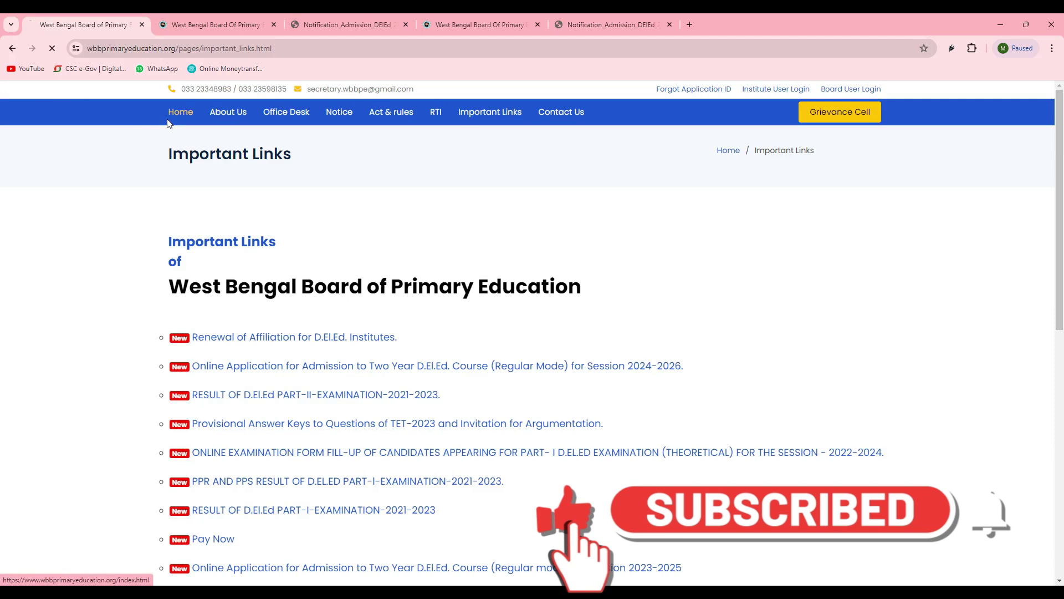
left_click(180, 111)
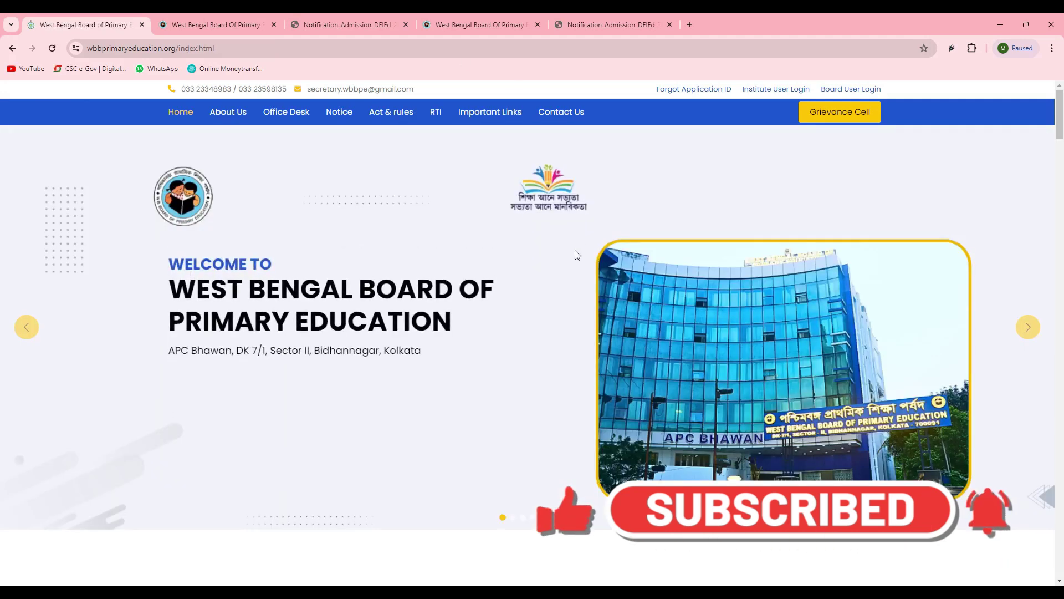